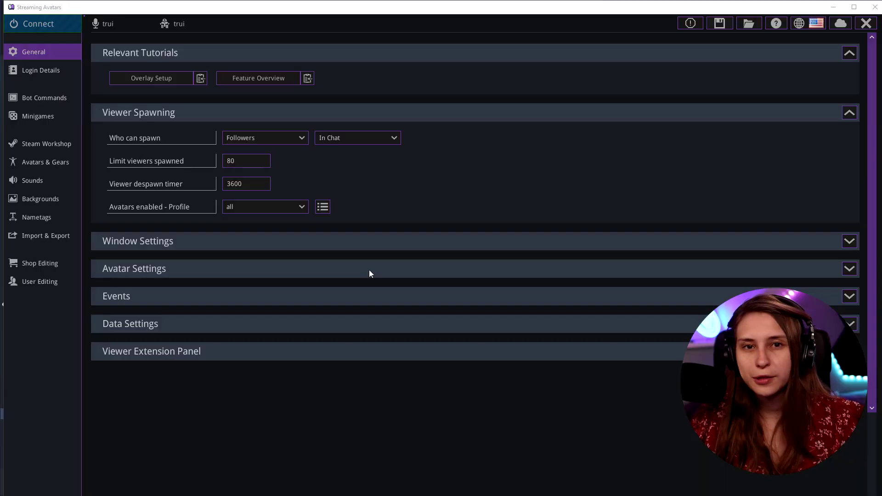
- Switch from the General page to the Bot Commands settings page in the sidebar
click(49, 98)
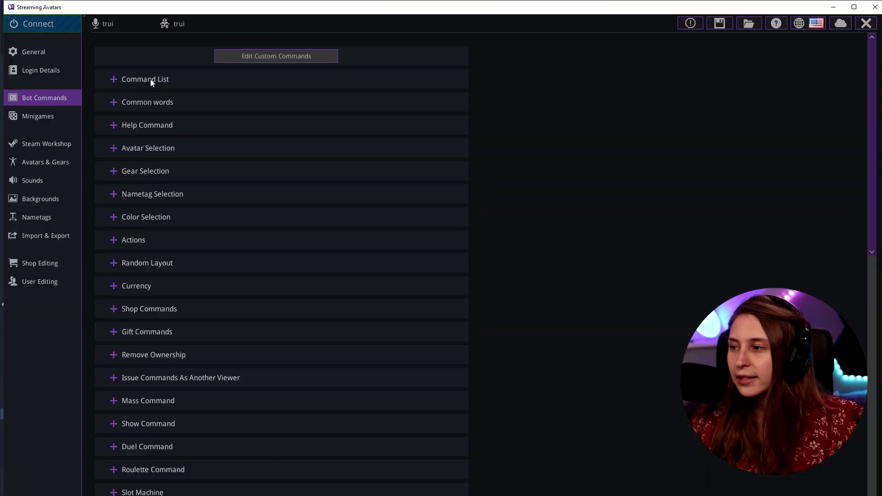
- Expand Command List, edit its 'commands' command word, and check the Restriction choices
click(119, 81)
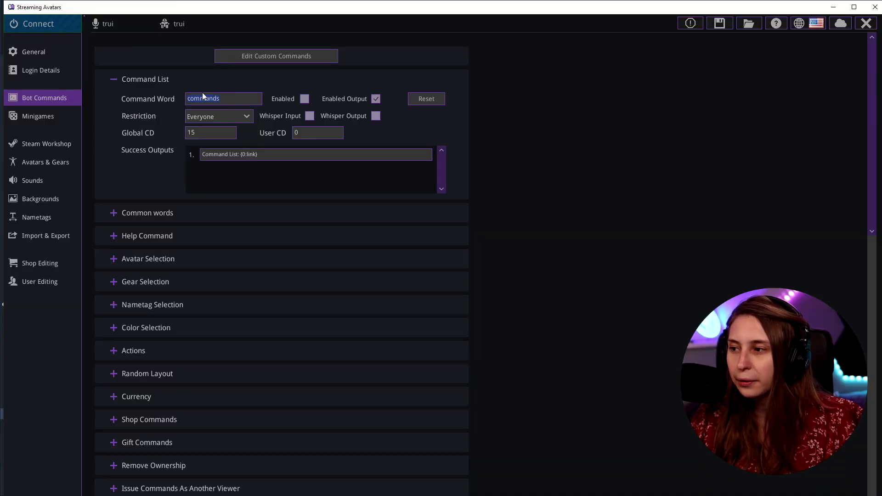
click(218, 100)
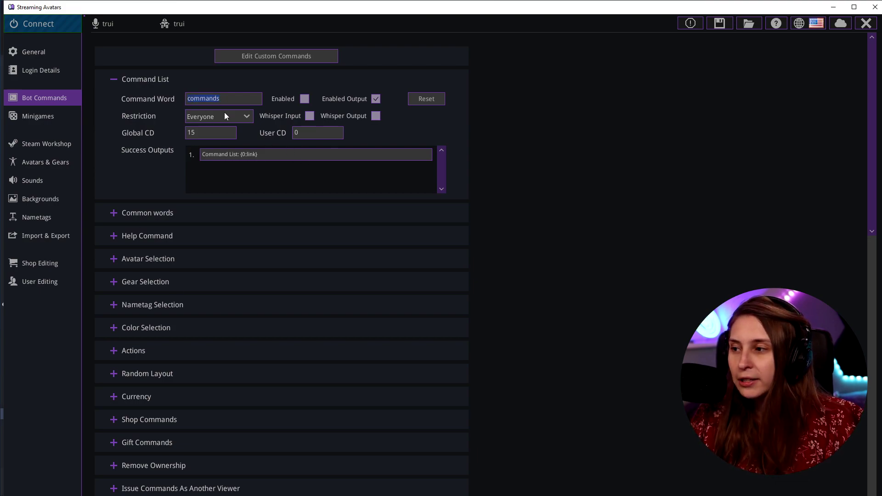
click(227, 101)
key(BackSpace)
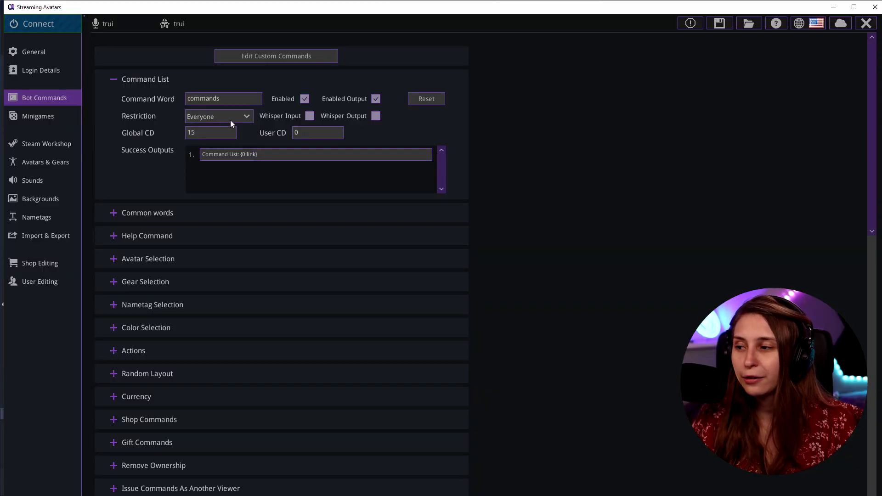
click(230, 120)
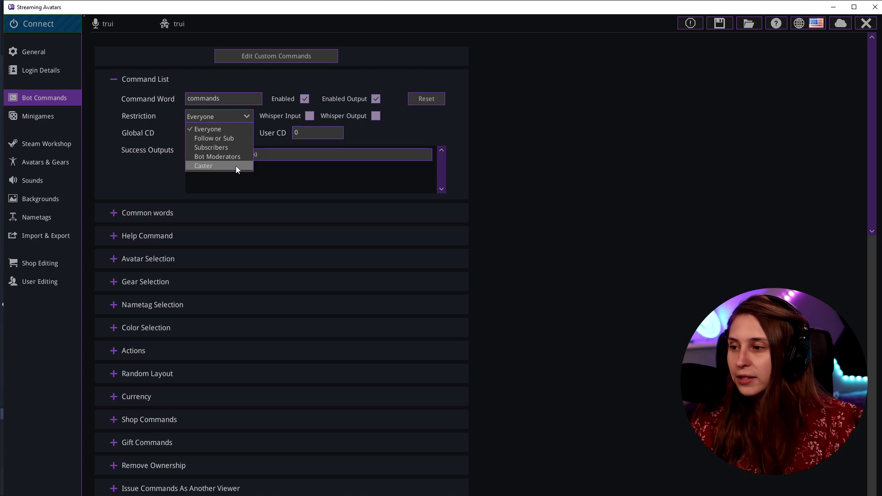
- Keep Command List restricted to Everyone, then expand Help Command ('help', Bot Moderators)
click(153, 172)
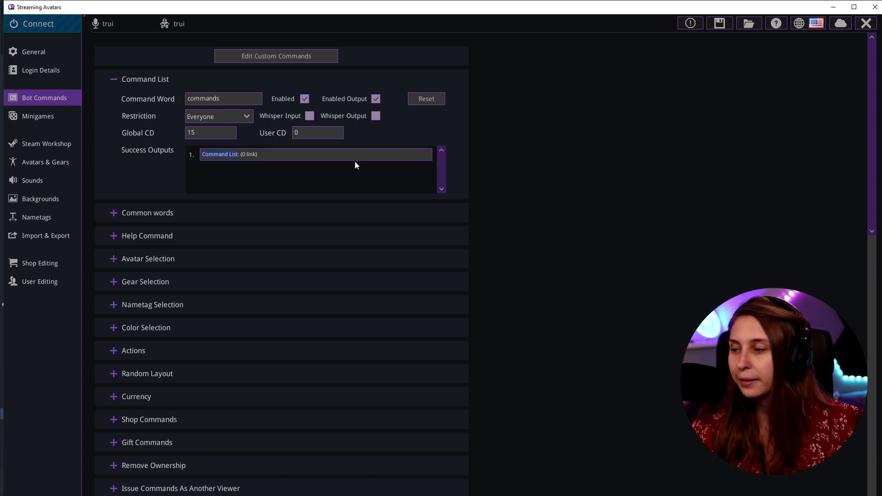
scroll(355, 162, down, 1)
click(114, 205)
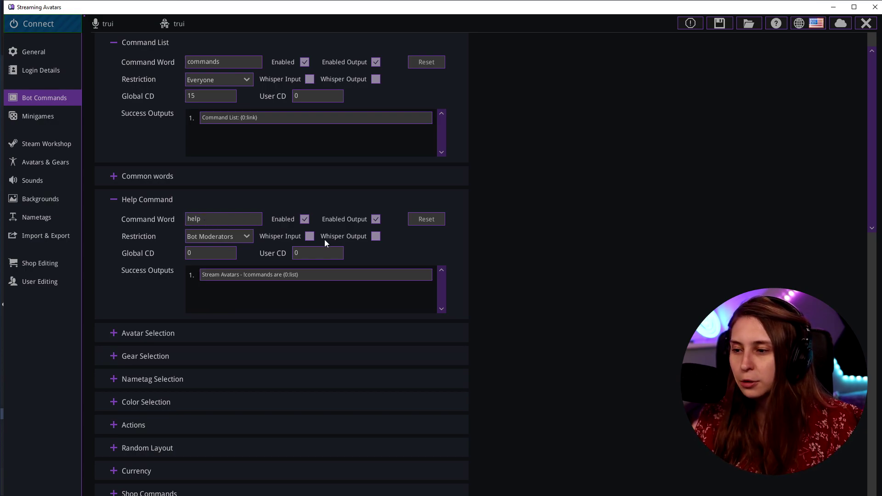
- Expand Avatar Selection to show its 'avatars' command word and its success and failure outputs
scroll(114, 246, down, 2)
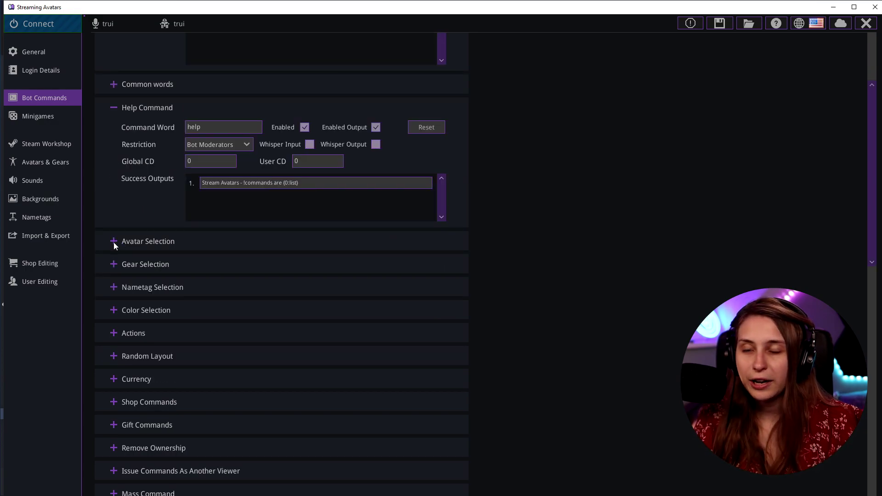
click(115, 244)
scroll(147, 238, down, 1)
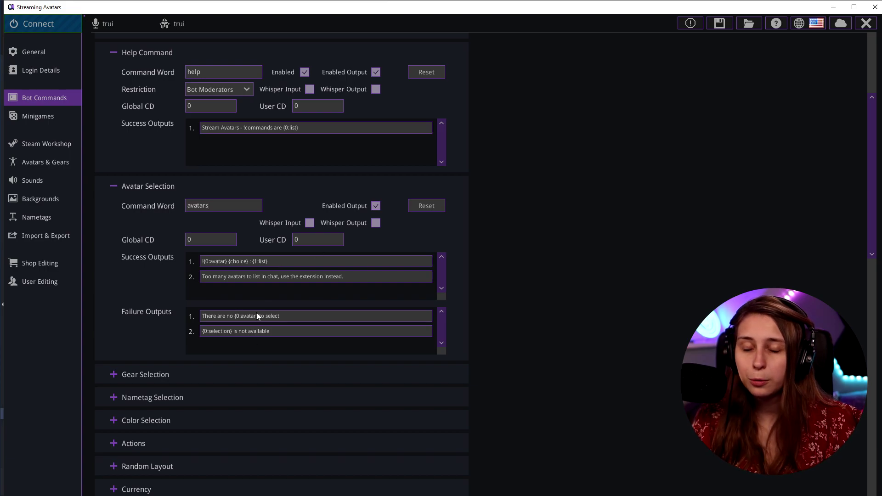
scroll(158, 318, down, 2)
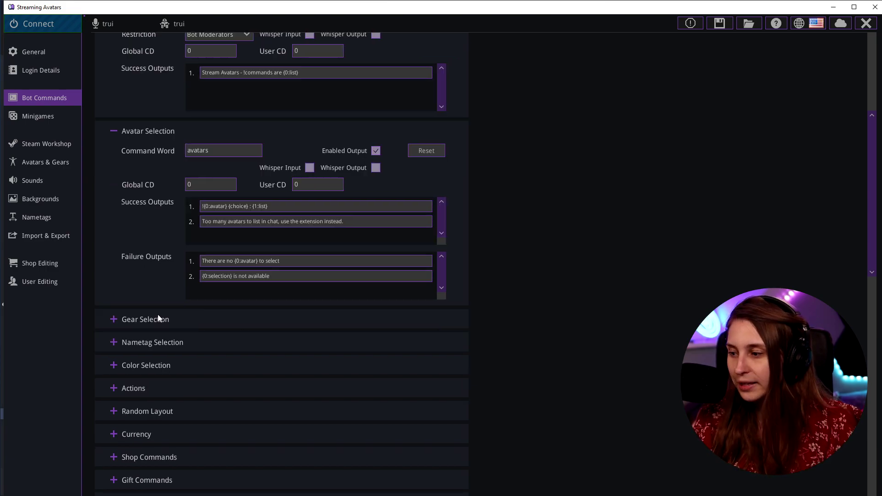
- Expand Gear Selection, Nametag Selection and Color Selection one after another down the list
scroll(156, 284, down, 1)
click(131, 282)
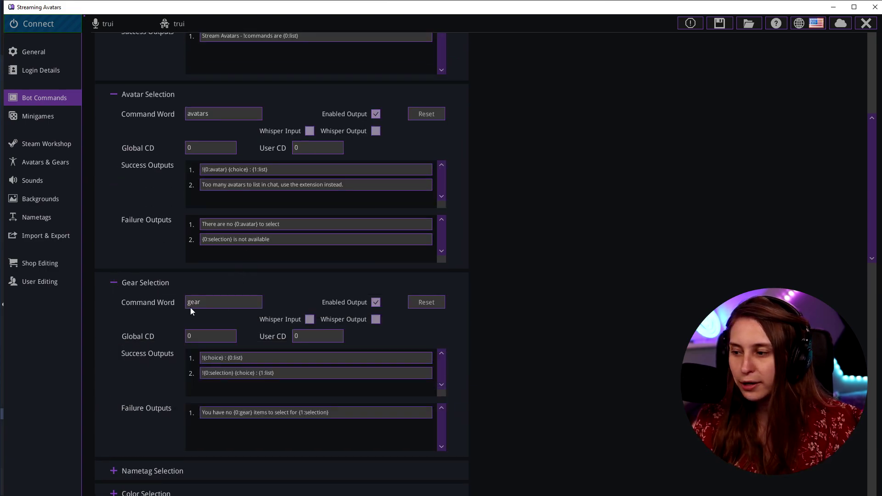
scroll(262, 294, down, 3)
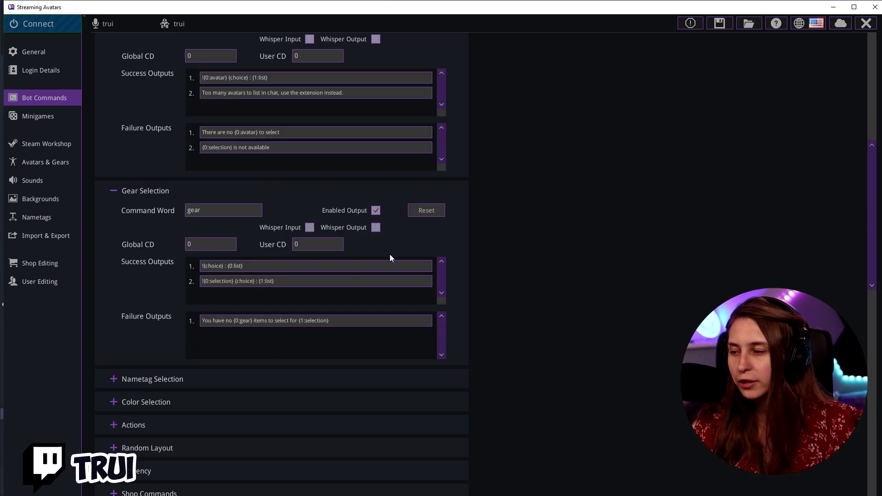
scroll(318, 243, down, 4)
click(240, 250)
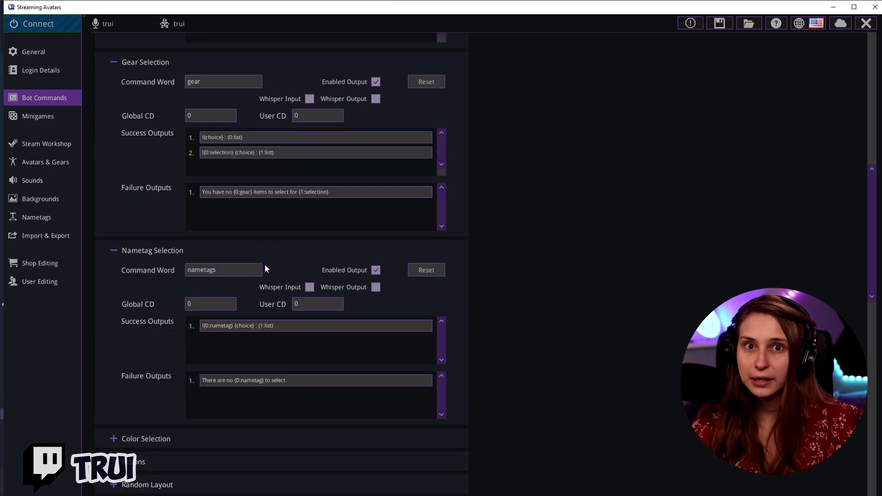
scroll(264, 265, down, 5)
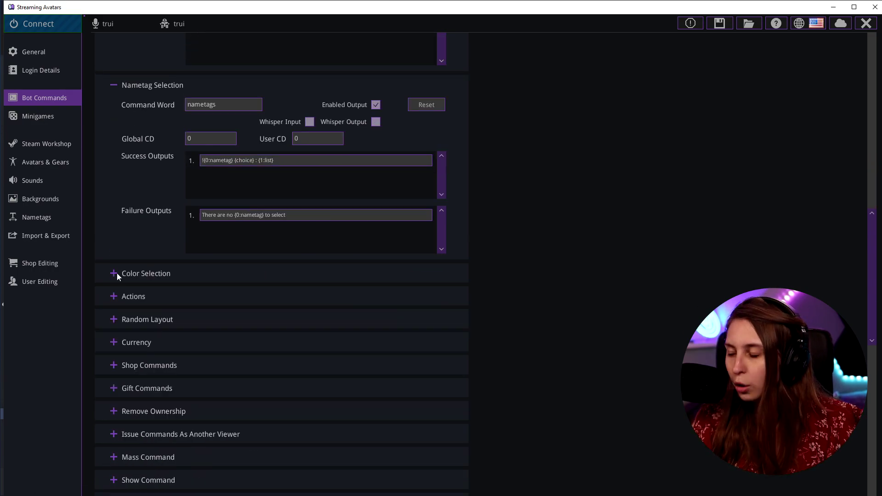
click(116, 273)
scroll(187, 273, down, 2)
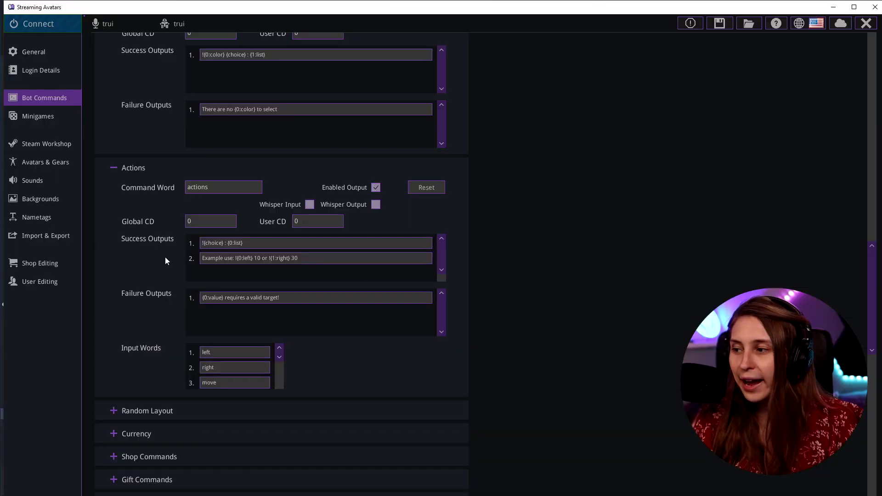
- Scroll through the Actions input words from left and right down to hug and back
scroll(214, 205, down, 4)
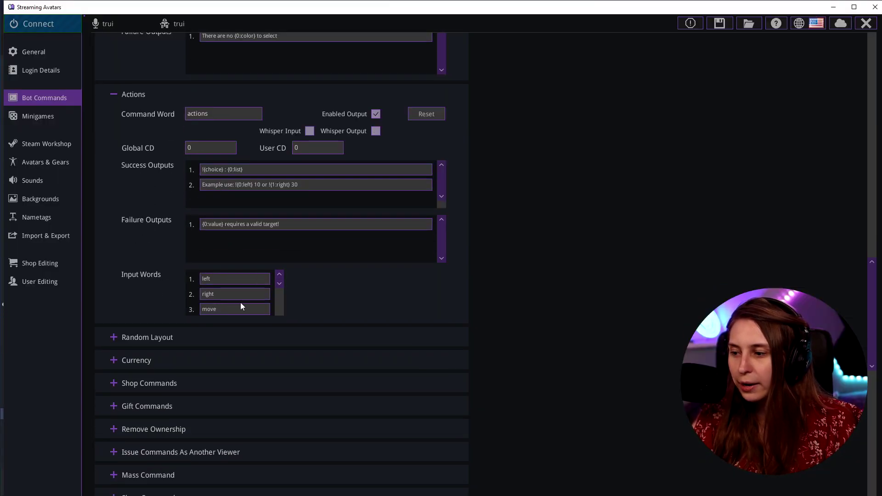
drag(281, 284, 278, 292)
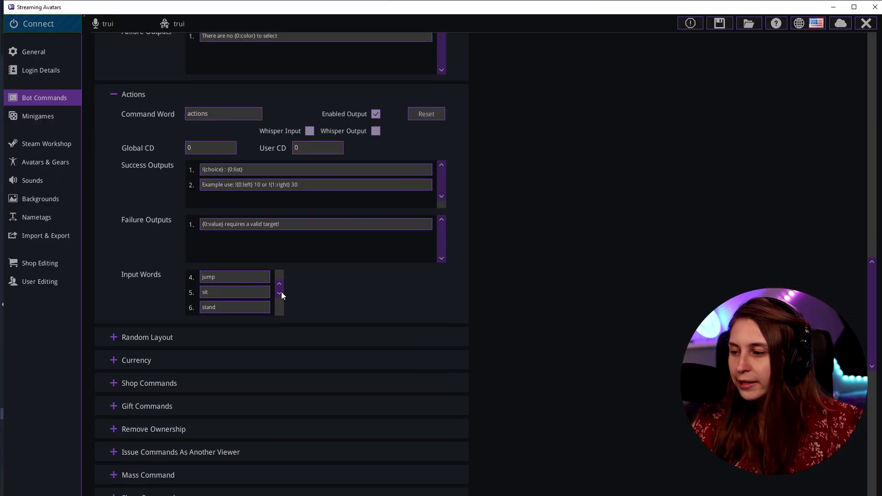
scroll(281, 292, down, 3)
scroll(281, 296, down, 2)
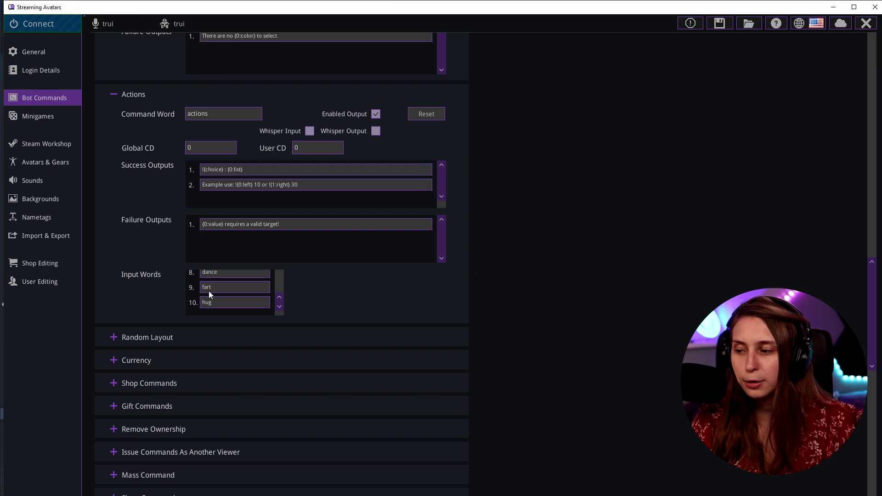
scroll(281, 303, up, 2)
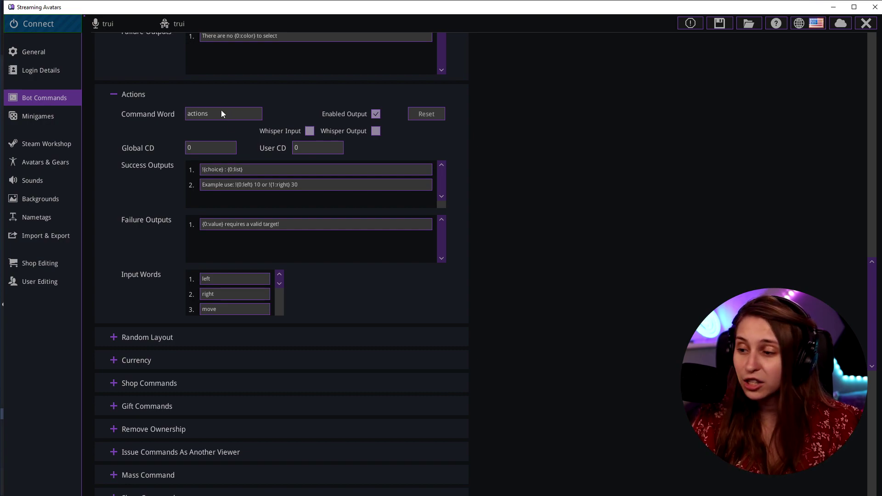
scroll(282, 294, down, 3)
scroll(284, 291, up, 3)
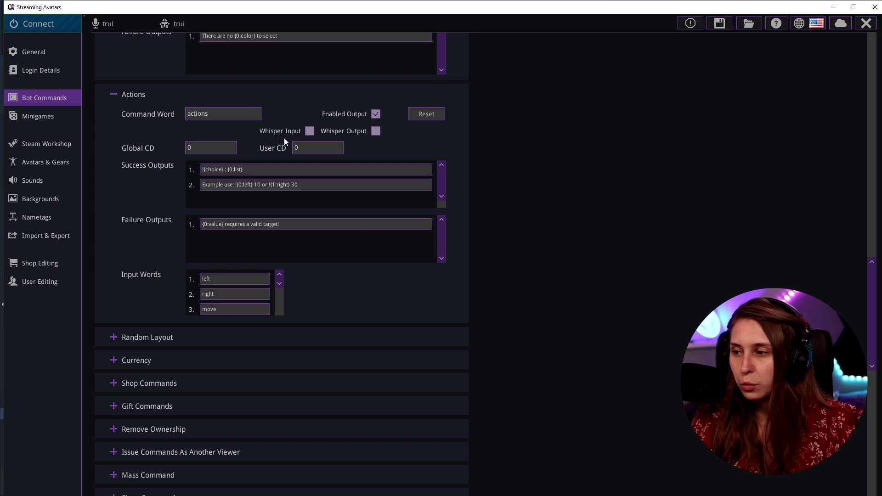
scroll(354, 211, down, 3)
- Expand Currency (input words all, add, remove) and review Shop Commands' five success outputs
click(113, 252)
scroll(147, 250, down, 3)
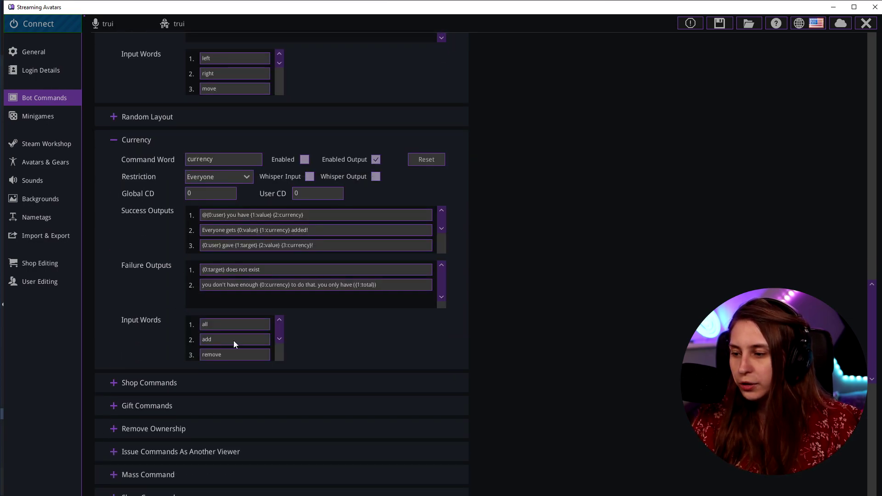
scroll(284, 327, down, 3)
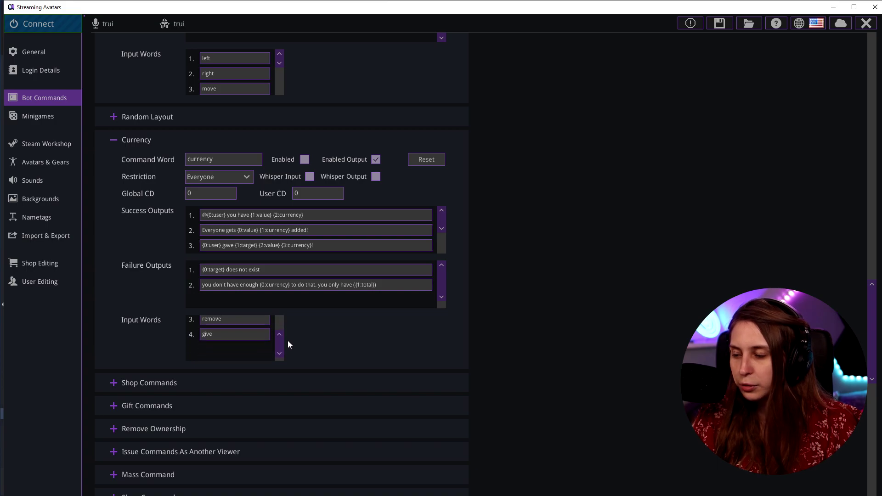
scroll(288, 340, up, 3)
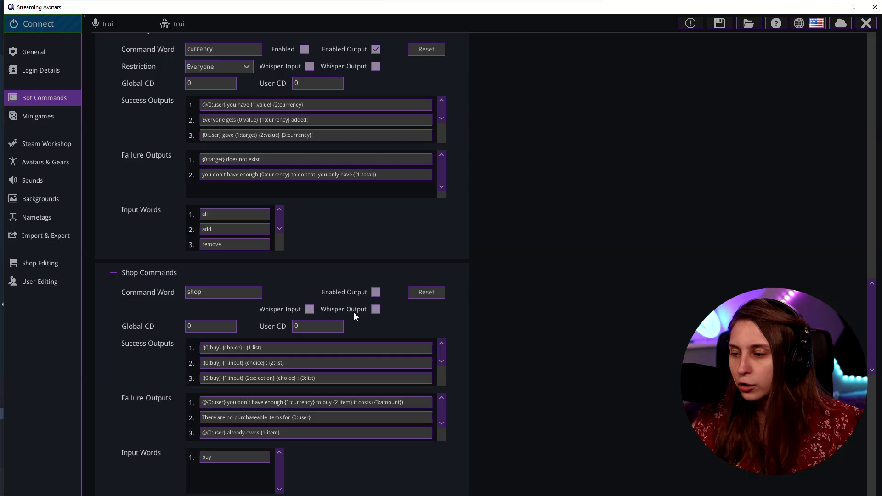
scroll(354, 309, down, 2)
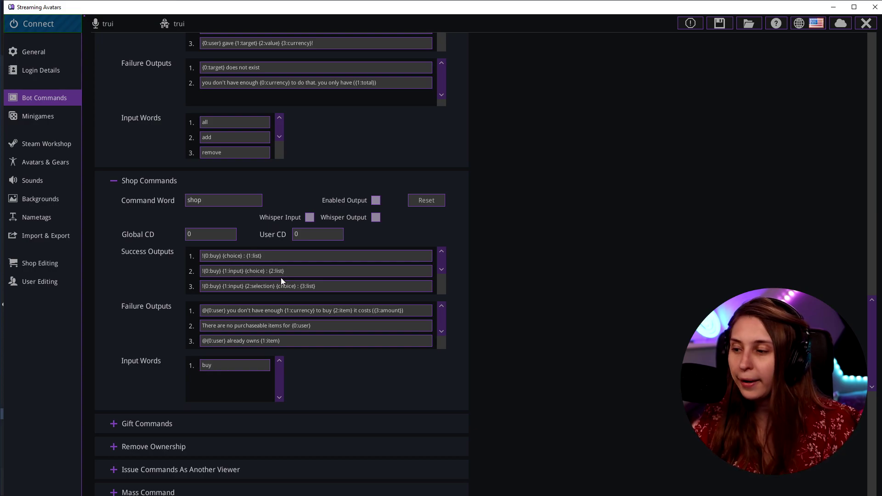
scroll(429, 272, down, 2)
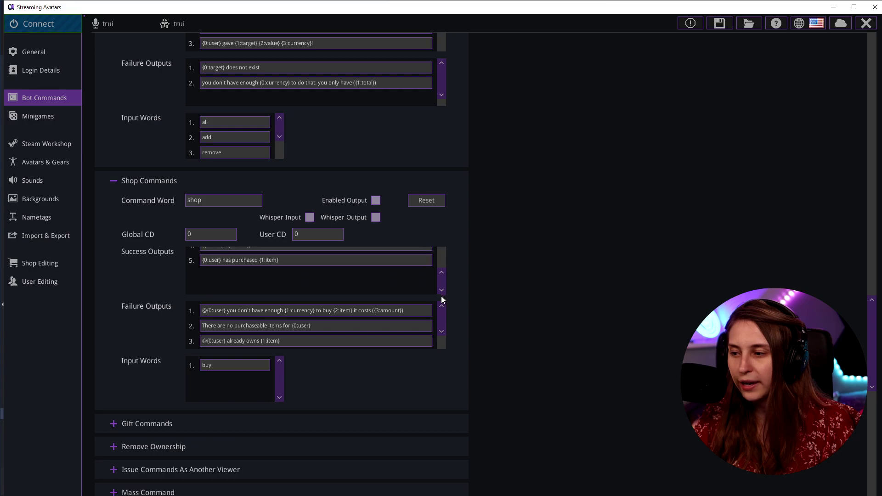
scroll(442, 276, up, 2)
scroll(444, 315, down, 5)
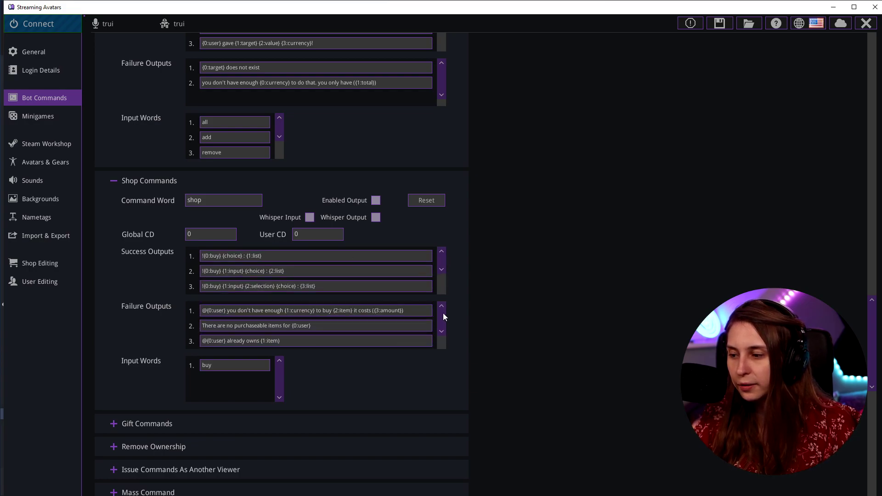
- Expand Mass Command and keep its restriction at Bot Moderators
click(115, 310)
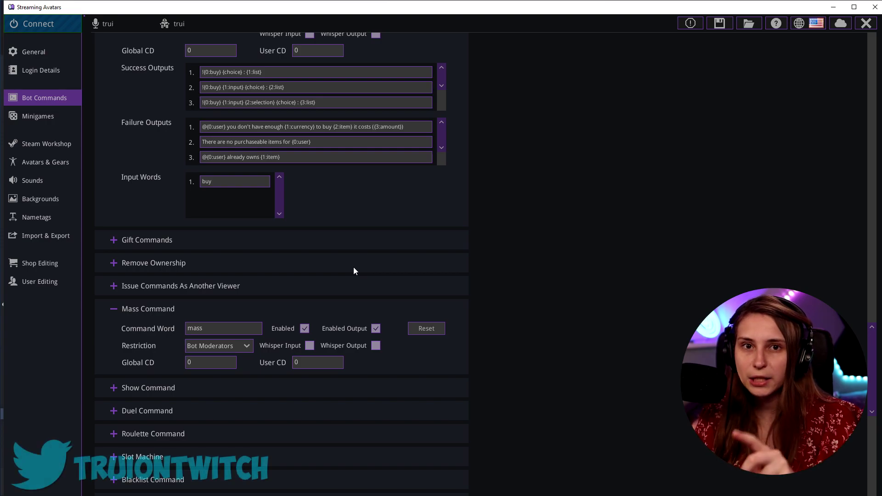
scroll(370, 285, up, 2)
scroll(370, 288, up, 10)
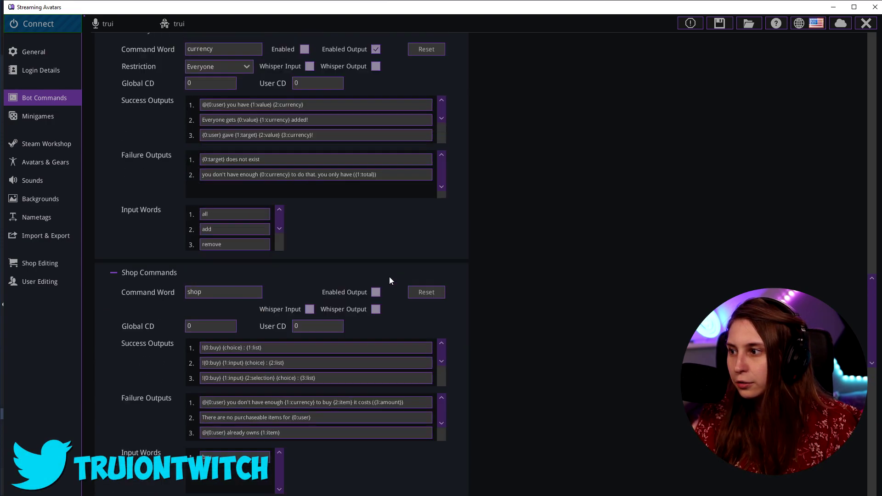
drag(282, 134, 285, 156)
scroll(418, 205, down, 6)
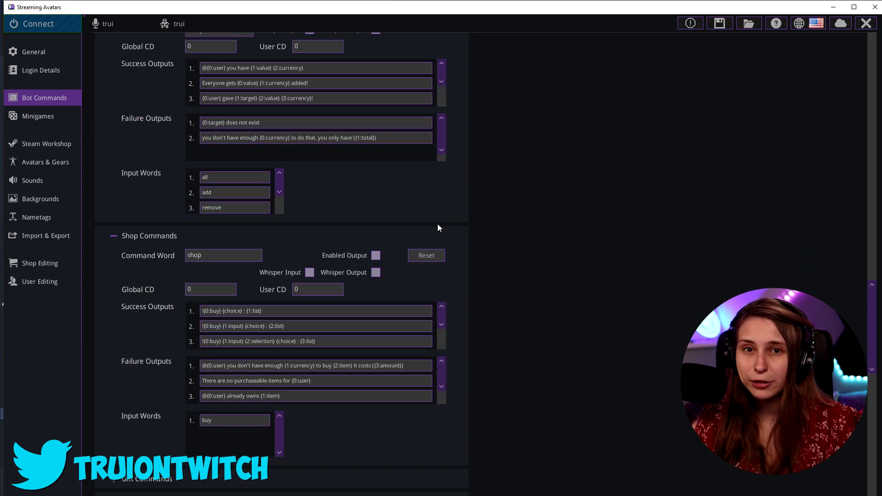
scroll(438, 225, down, 9)
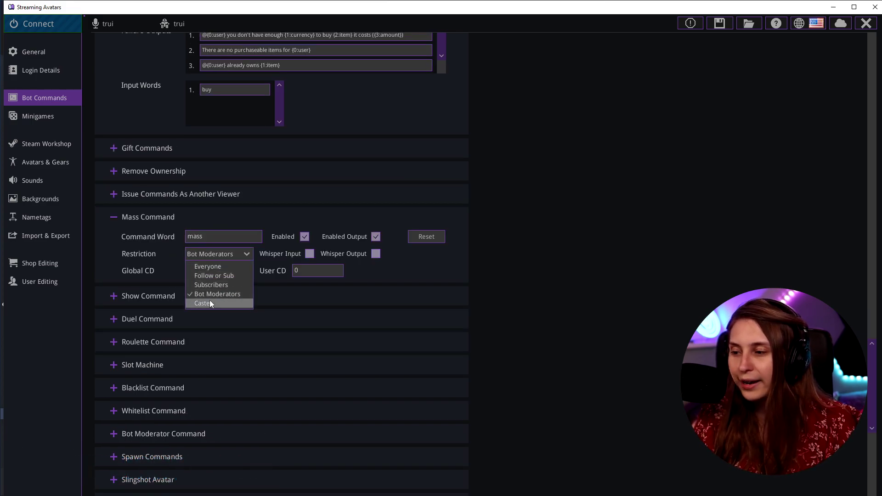
click(288, 221)
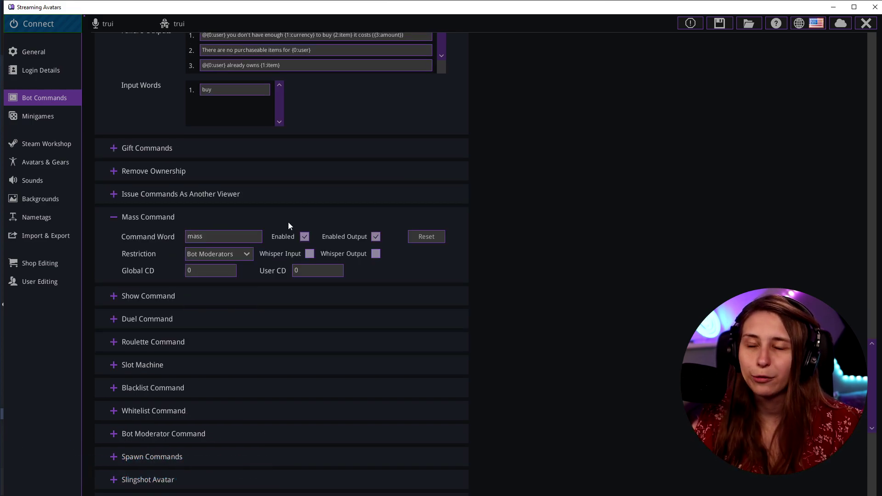
- Open and close the Blacklist, Spawn Commands and Bot Moderator Command sections
scroll(288, 225, down, 2)
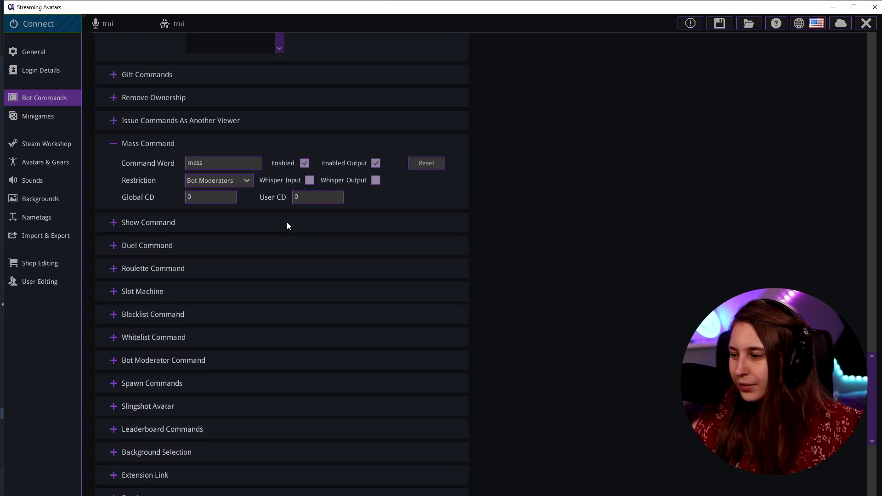
scroll(152, 283, down, 2)
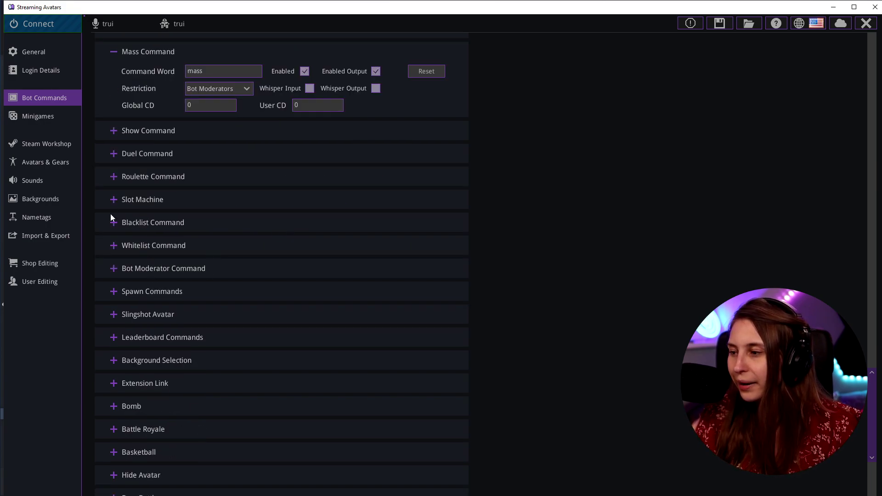
click(117, 222)
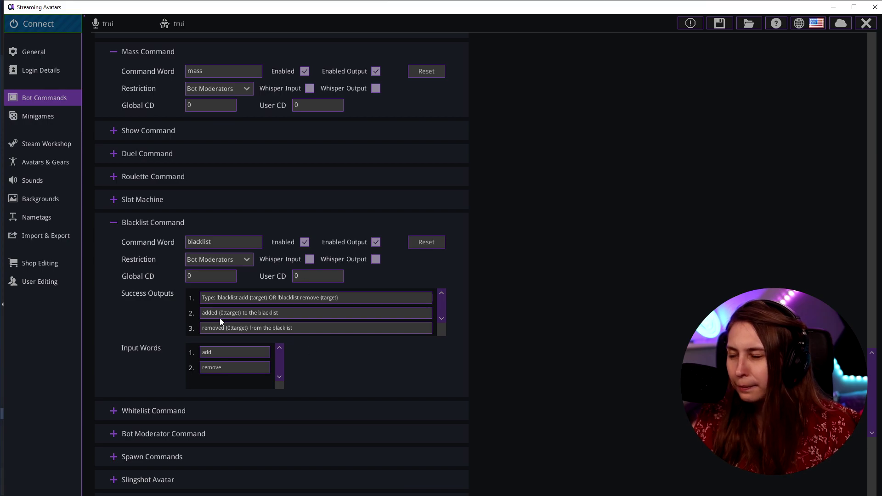
click(115, 225)
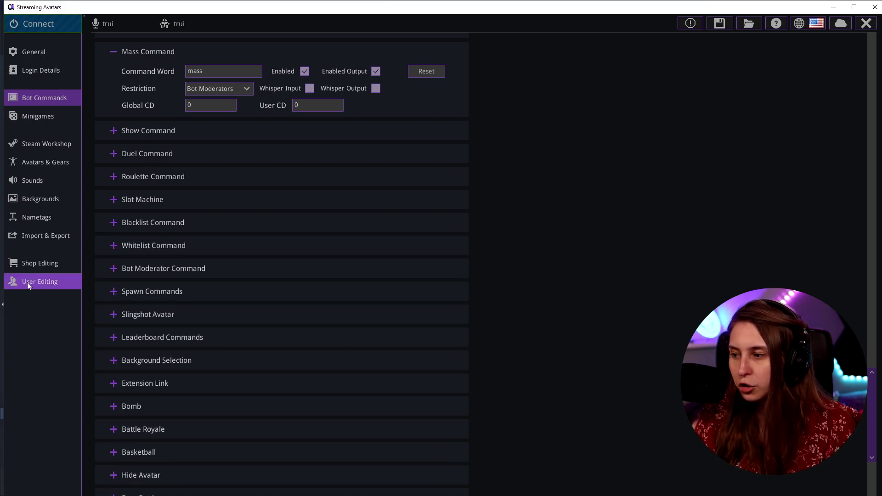
scroll(270, 285, down, 1)
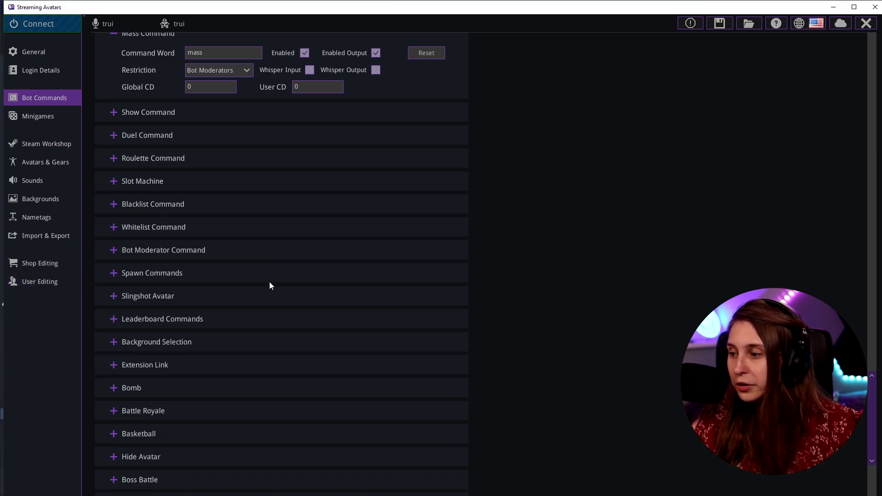
click(113, 274)
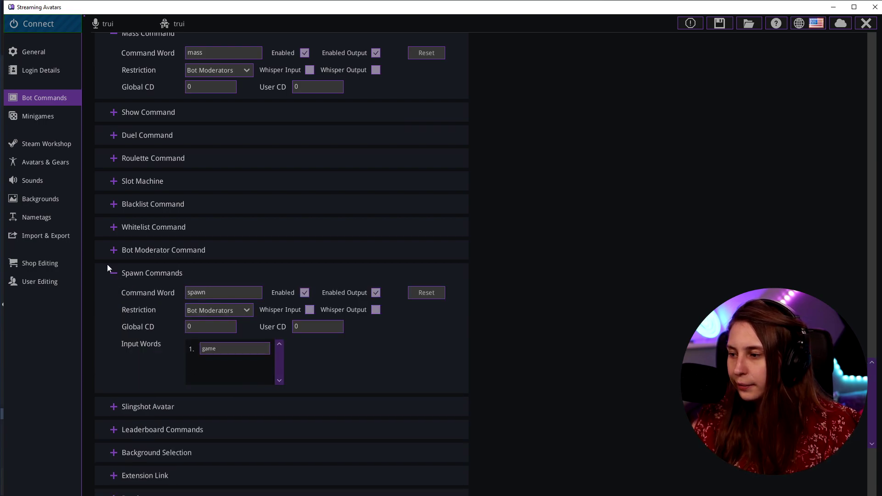
click(114, 252)
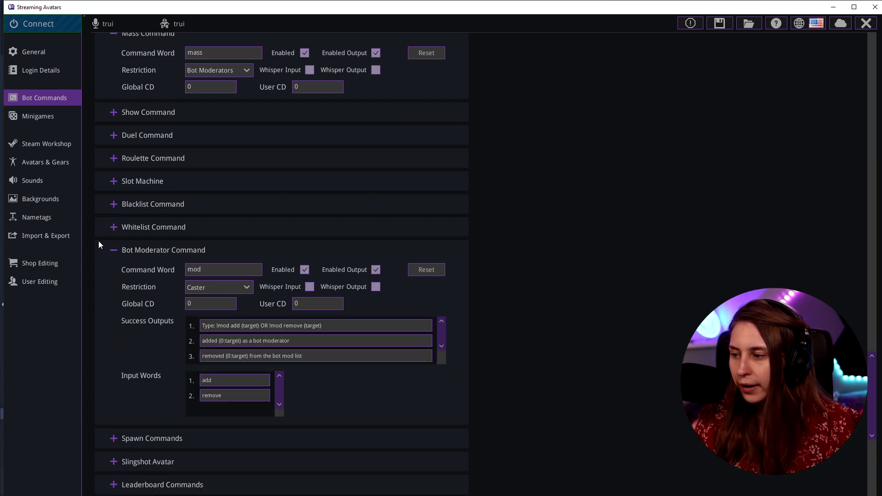
click(114, 250)
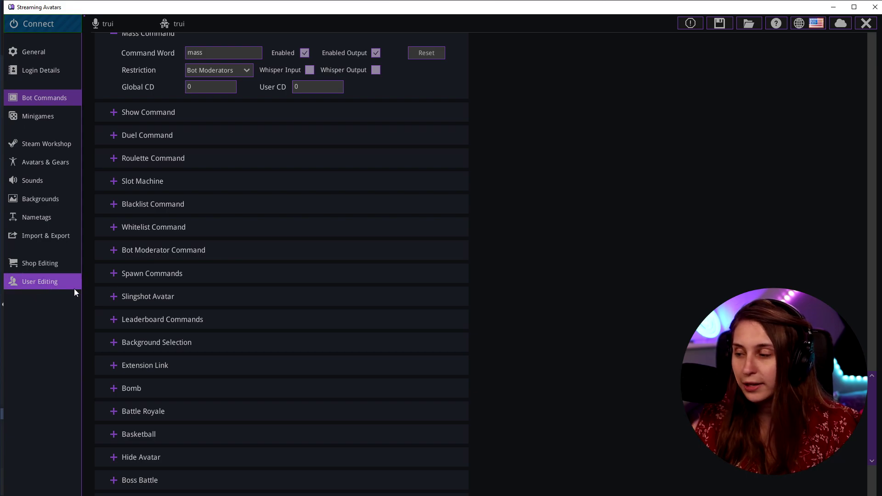
scroll(225, 272, down, 1)
scroll(225, 272, down, 1)
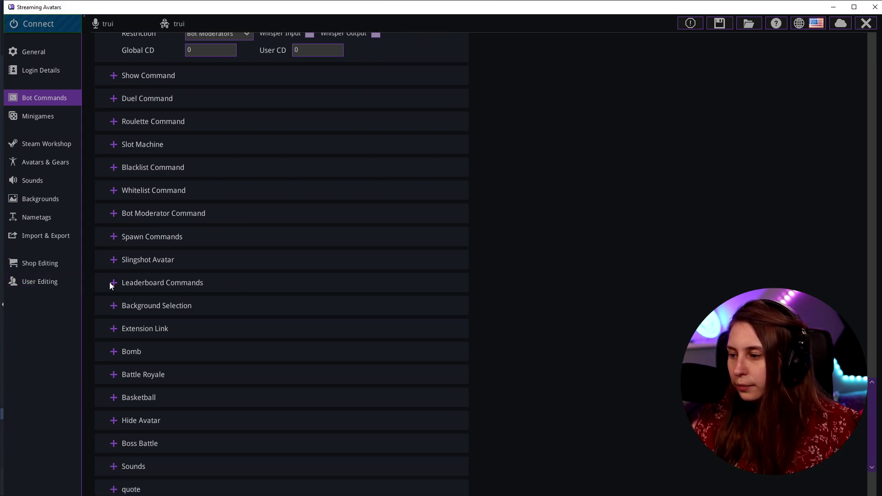
- Open and close Leaderboard Commands, then expand Background Selection and view Extension Link
click(114, 283)
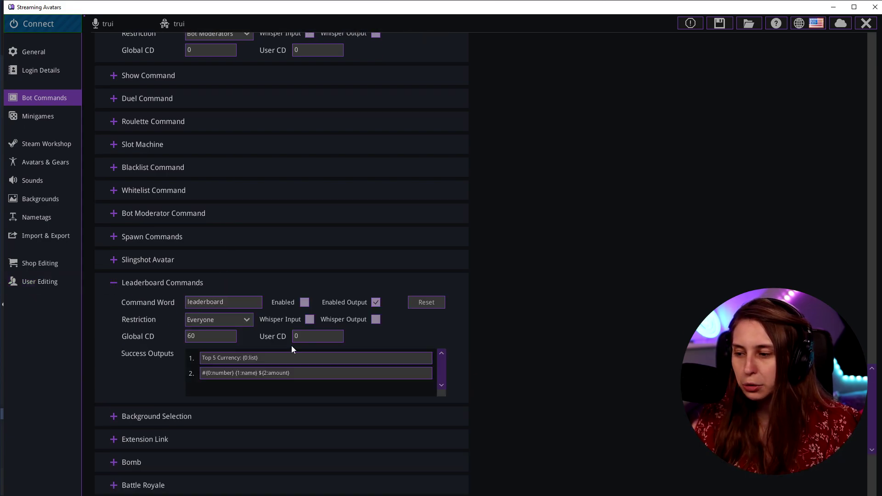
click(147, 283)
scroll(140, 228, down, 2)
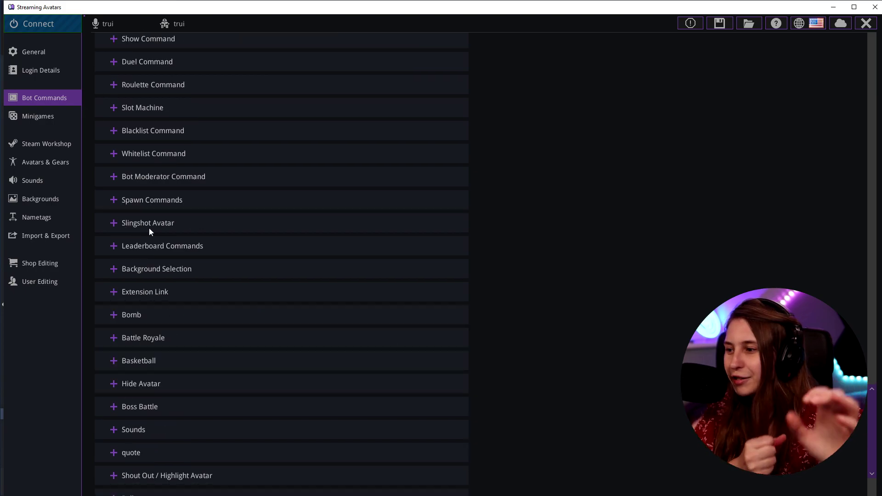
scroll(149, 228, down, 1)
click(113, 252)
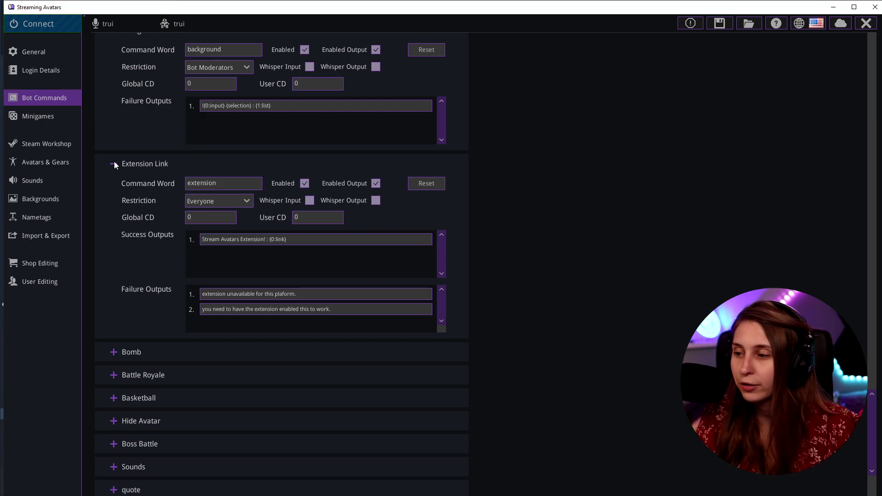
scroll(136, 213, down, 4)
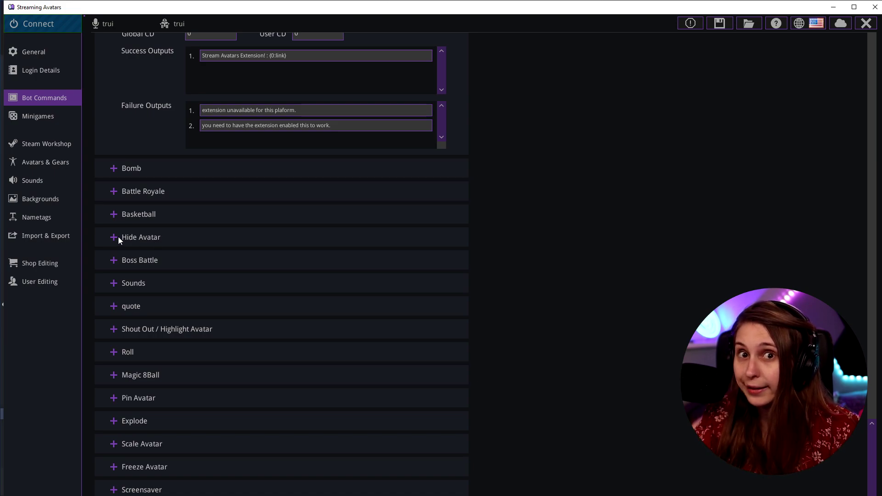
scroll(119, 238, down, 1)
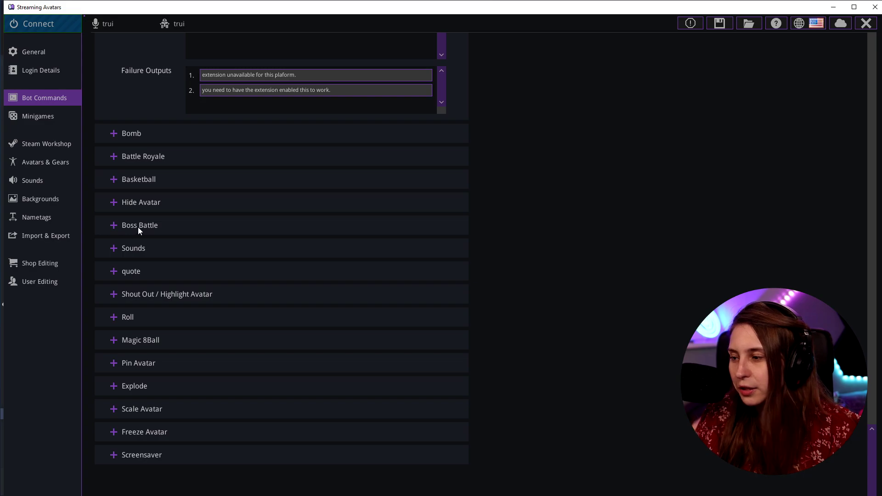
- Expand the Sounds and quote command sections
click(115, 247)
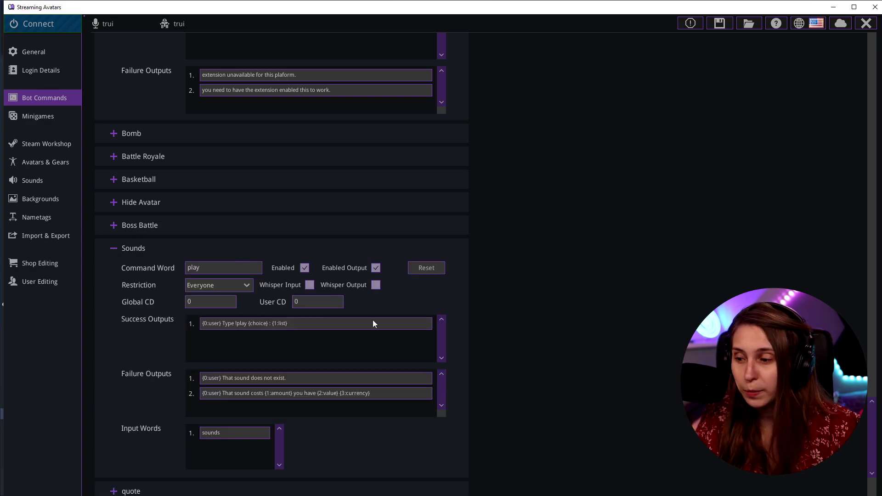
scroll(368, 317, down, 1)
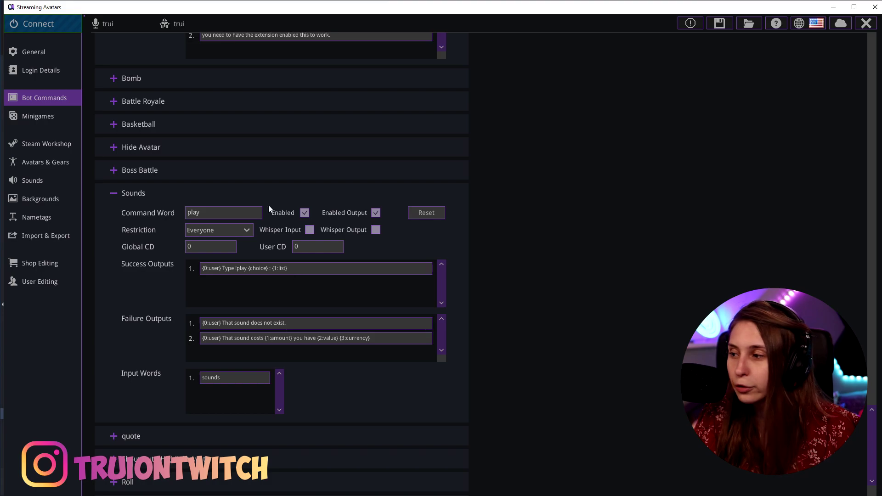
scroll(199, 271, down, 1)
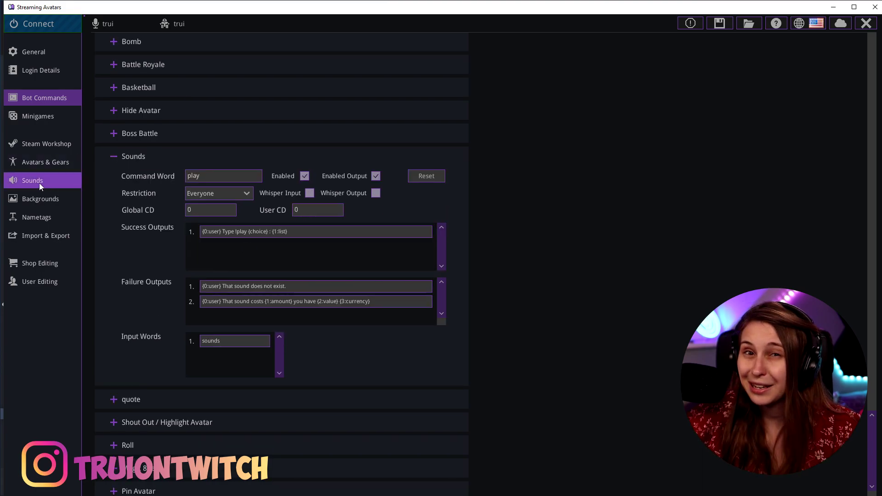
scroll(198, 262, down, 3)
click(198, 271)
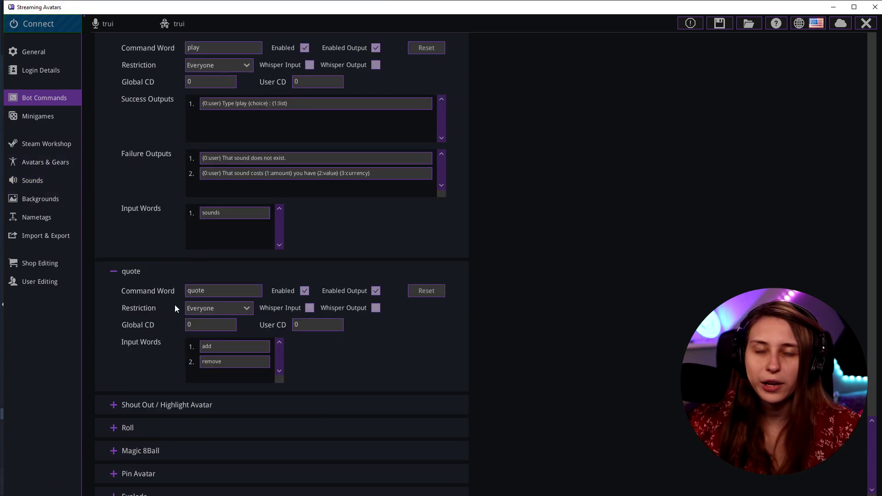
- Expand Roll and Pin Avatar, which uses 'pin', Bot Moderators and input word 'remove'
scroll(235, 308, down, 2)
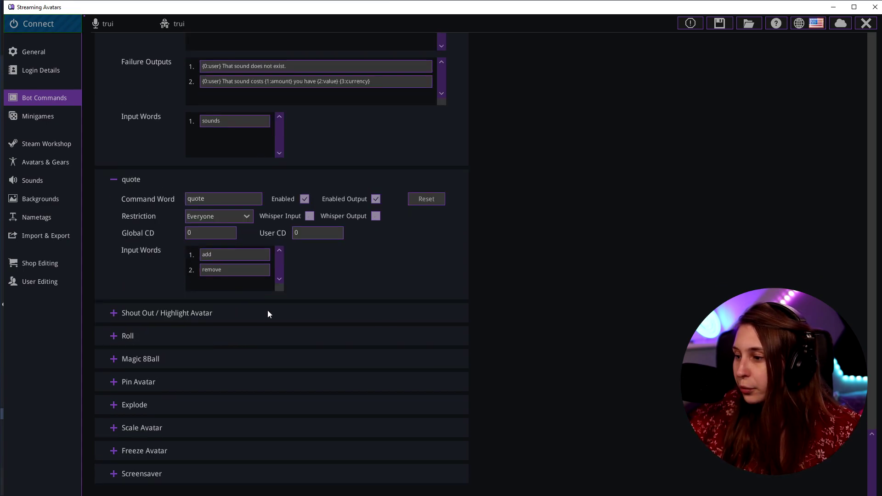
click(120, 317)
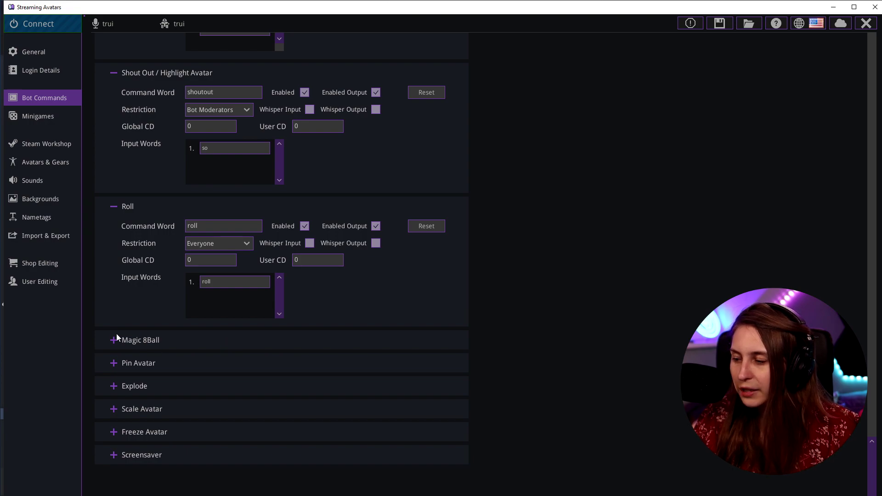
click(114, 364)
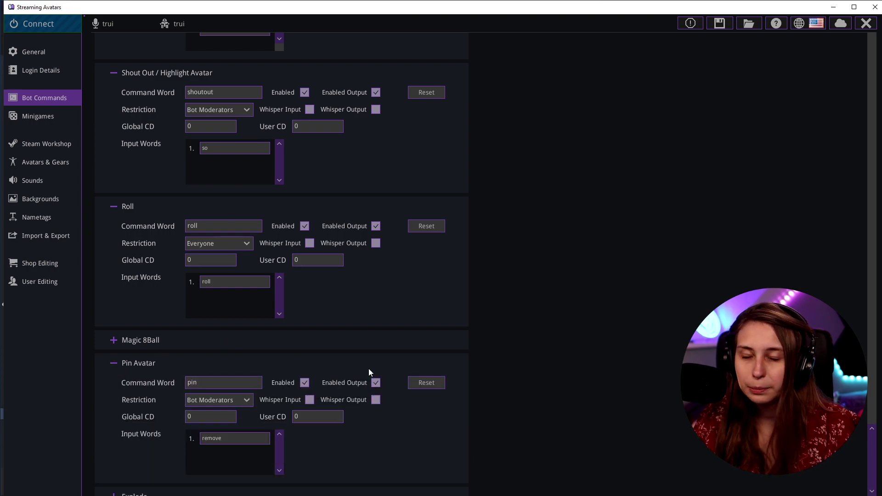
scroll(498, 296, down, 1)
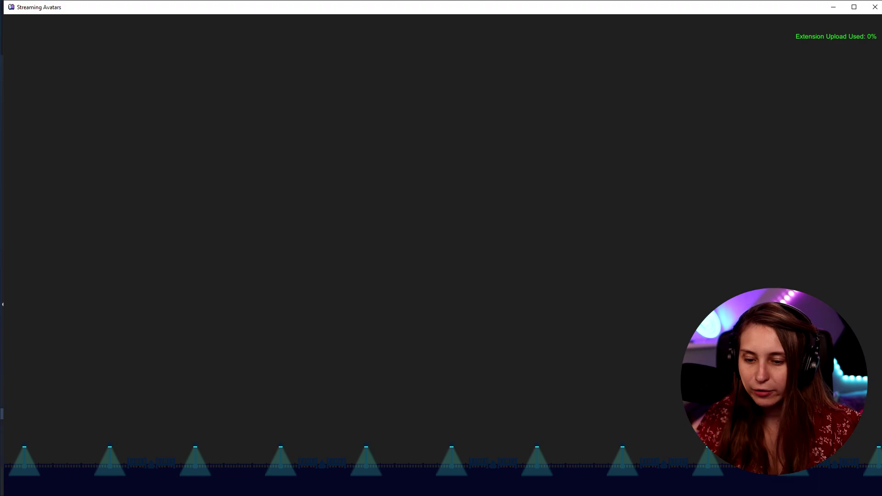
- With the Pin tool, pin a falling avatar in mid-air near the stage centre
mouse_move(554, 27)
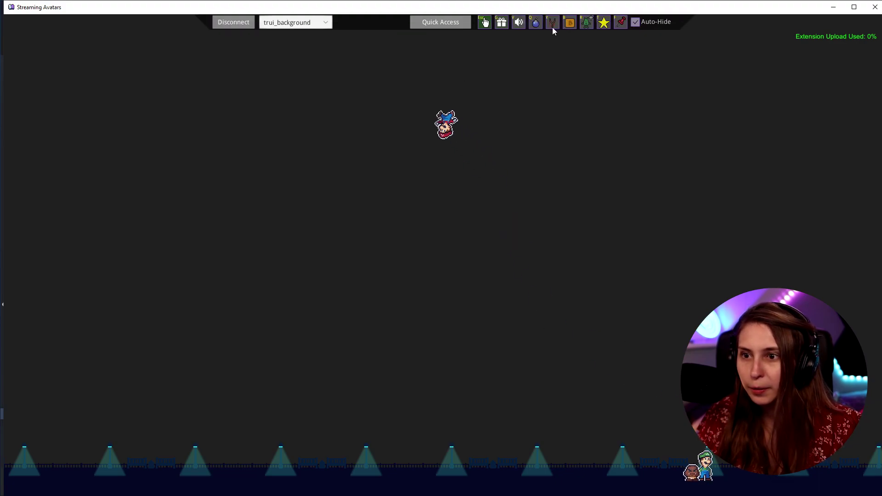
click(620, 23)
click(320, 241)
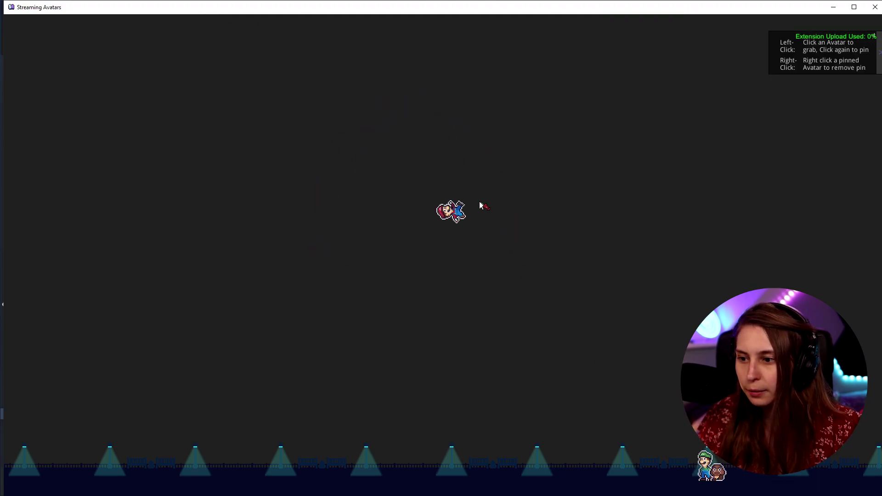
click(513, 195)
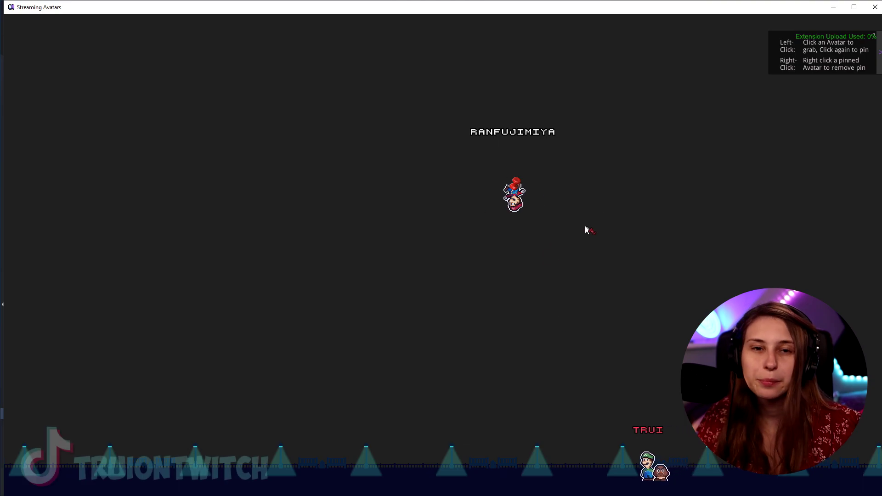
- Pin the Luigi avatar from the floor in mid-air beside the first one
click(639, 466)
click(440, 228)
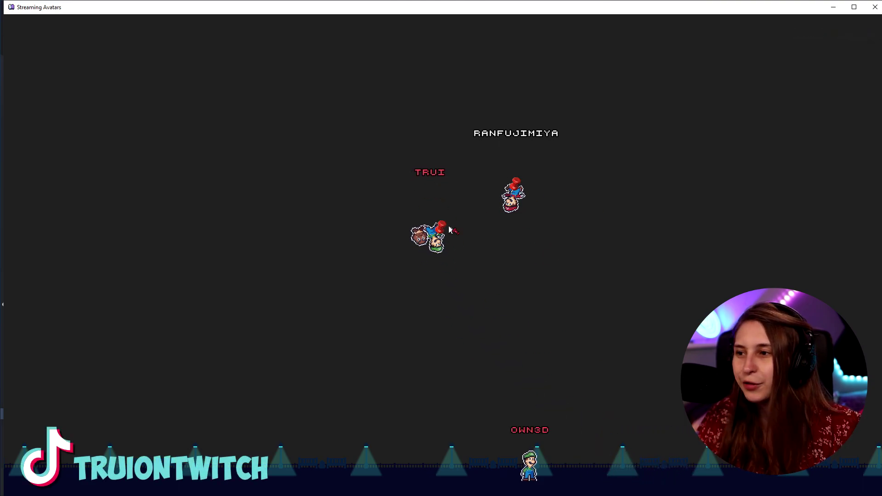
mouse_move(233, 15)
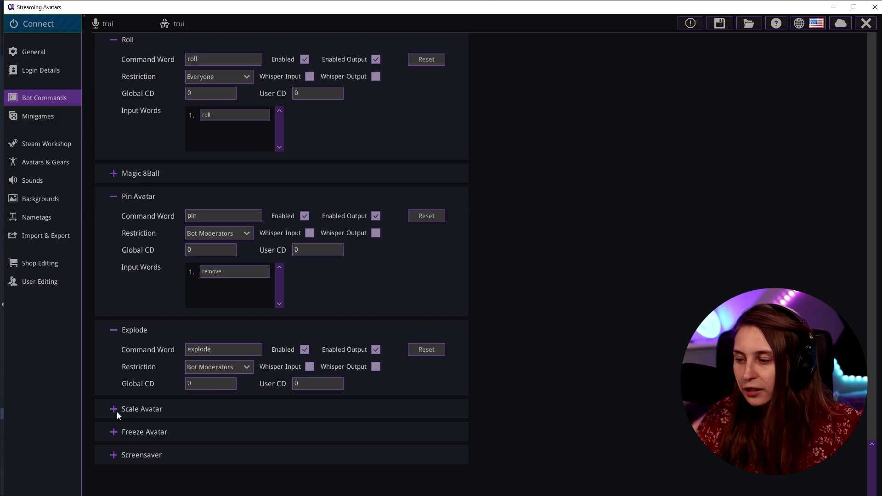
- Expand the Scale Avatar, Freeze Avatar and Screensaver sections on Bot Commands to show their settings
click(116, 410)
scroll(362, 350, down, 2)
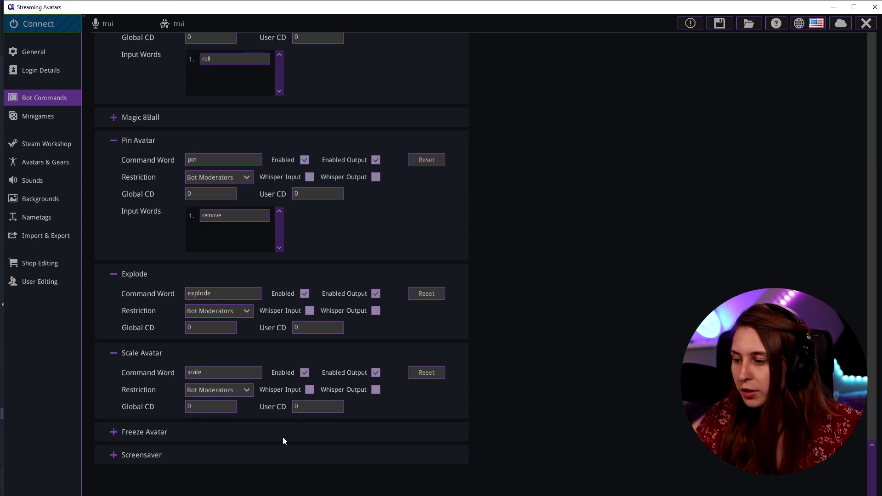
click(115, 431)
scroll(319, 416, down, 2)
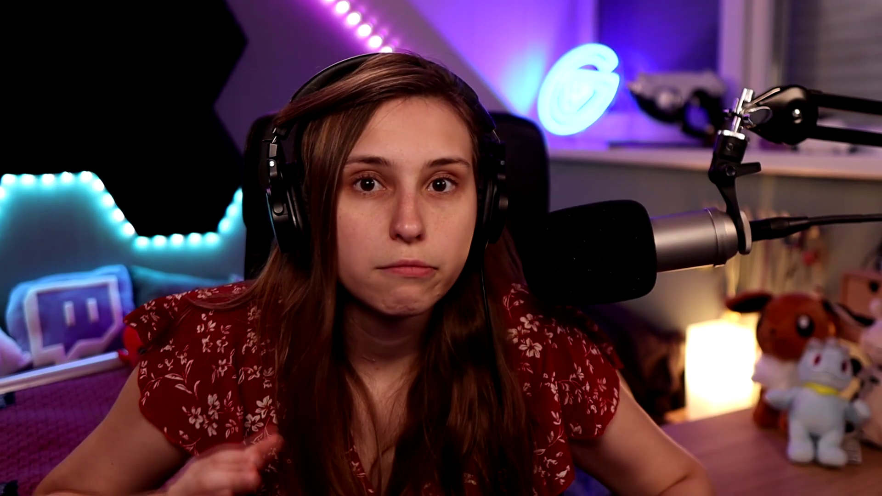
click(115, 455)
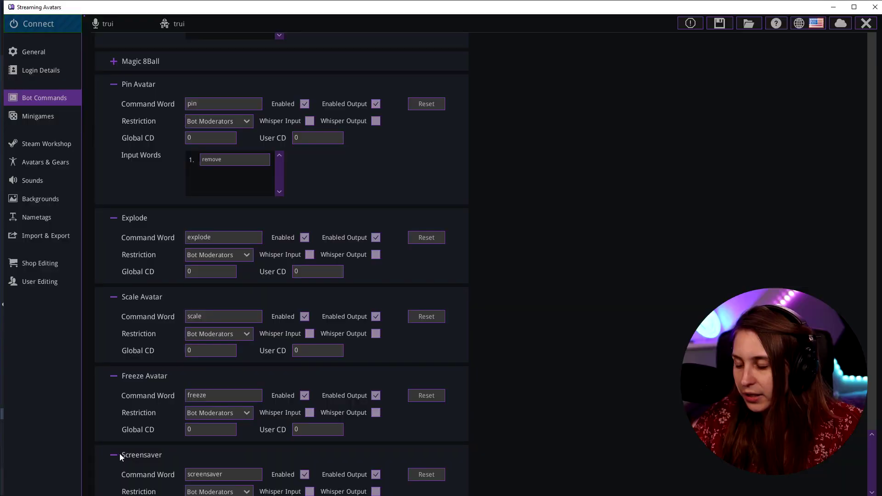
scroll(97, 427, down, 3)
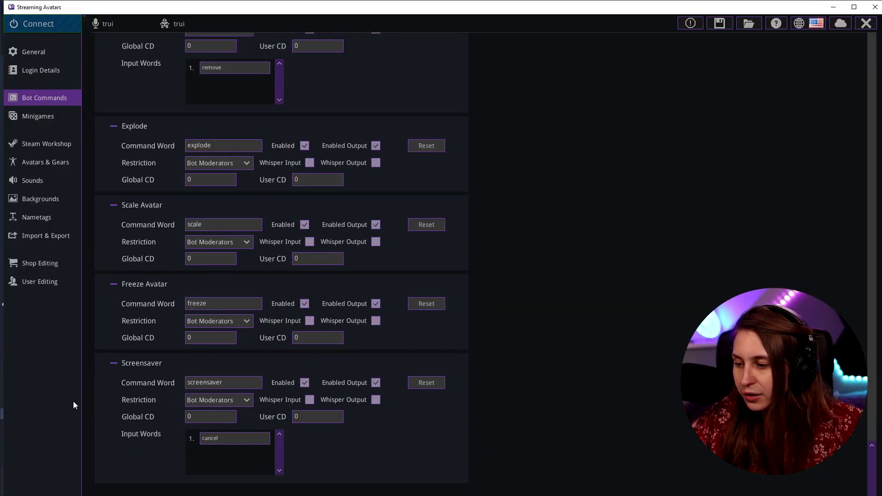